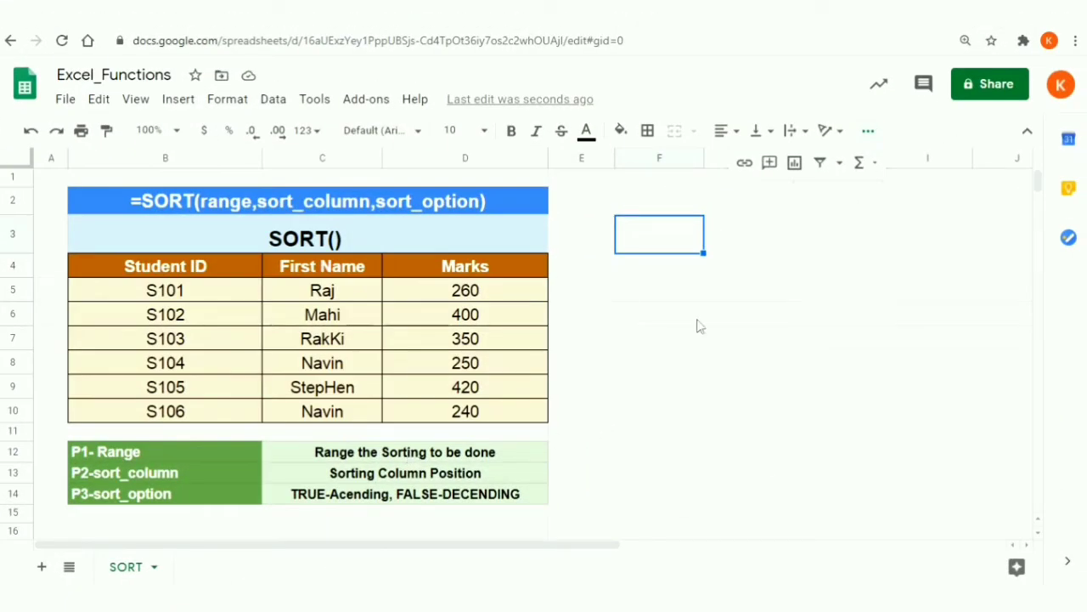
Point out the student table, the empty output area, and the SORT range, column and sort_option explanations.
left_click_drag(696, 323, 854, 459)
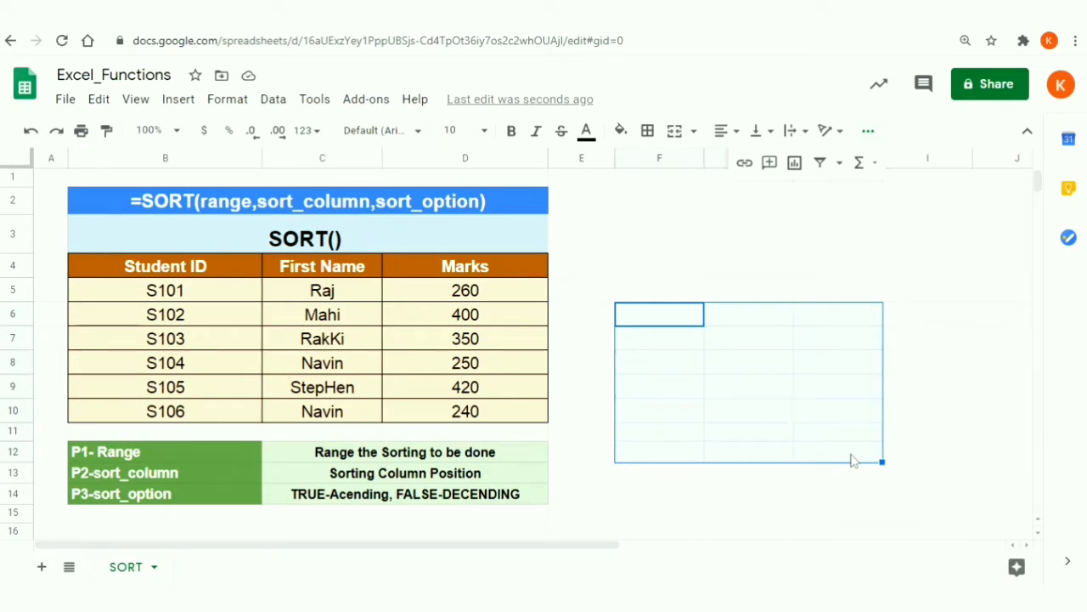
left_click(258, 313)
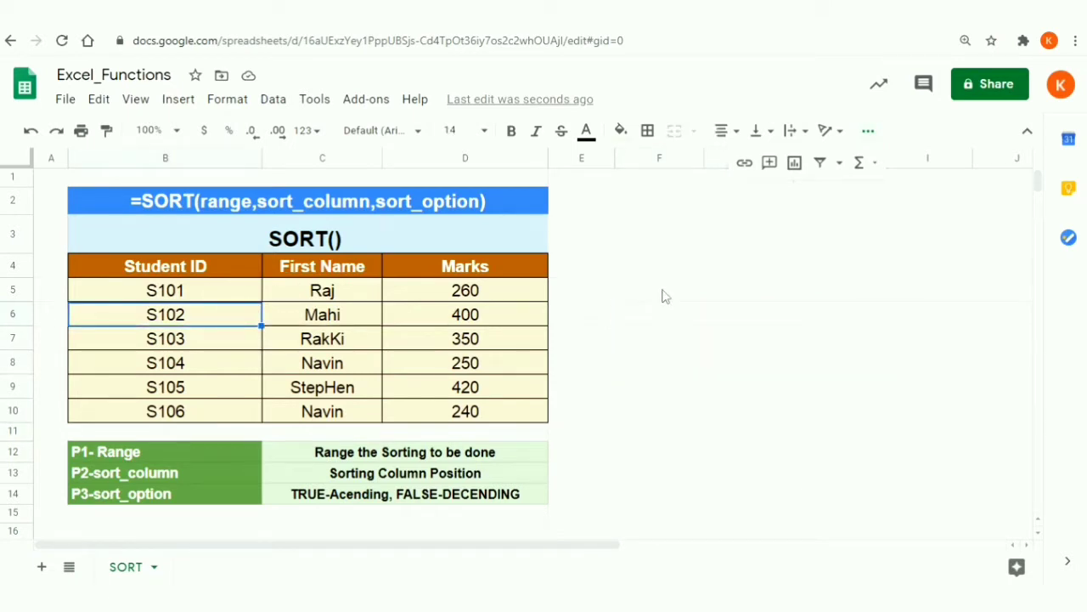
left_click(700, 263)
left_click(817, 361)
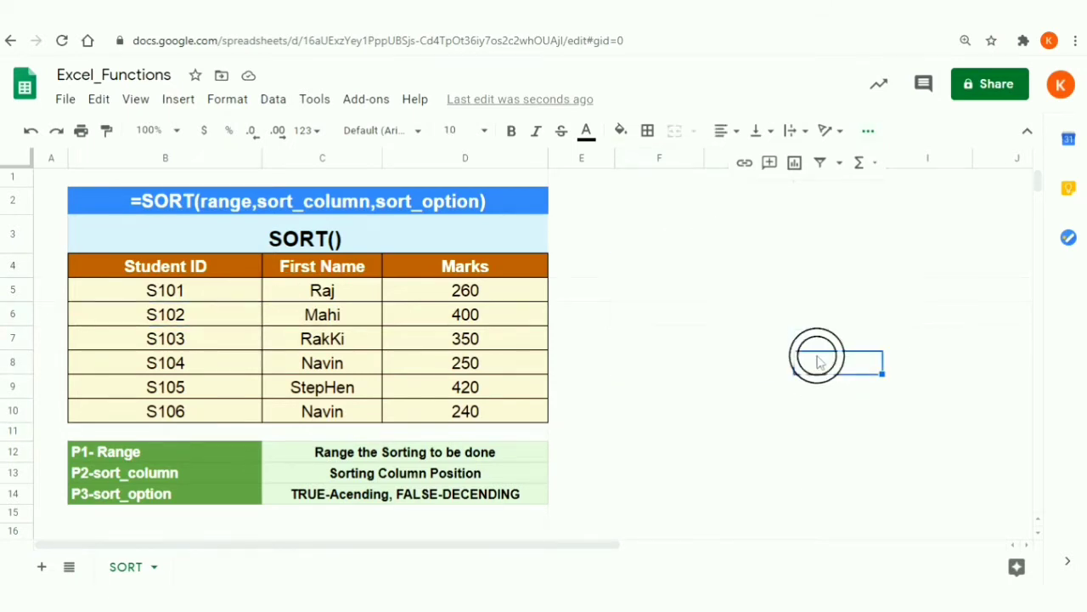
left_click(199, 459)
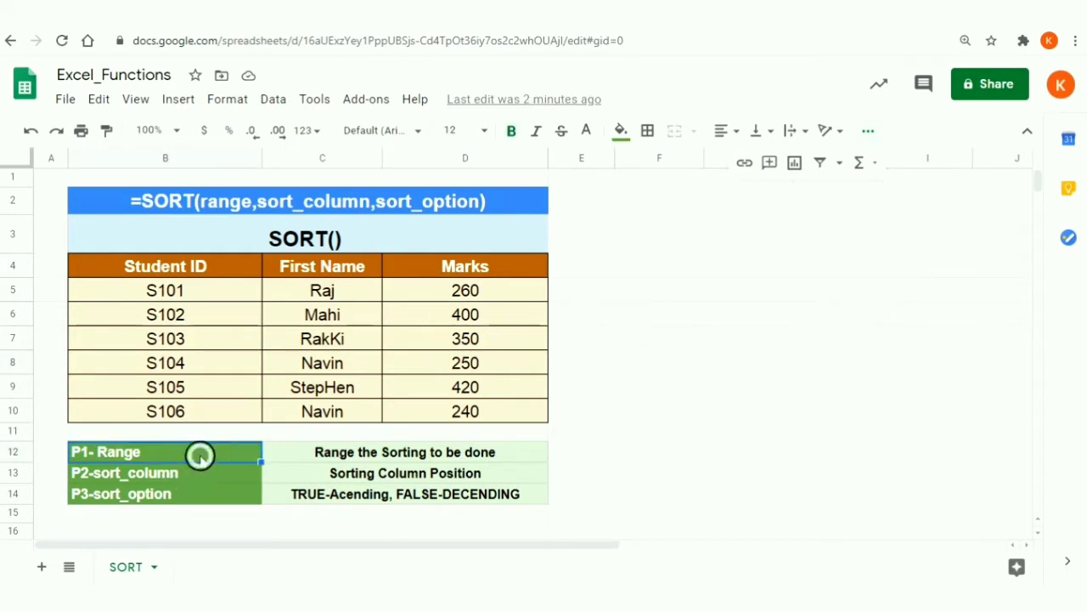
left_click(182, 267)
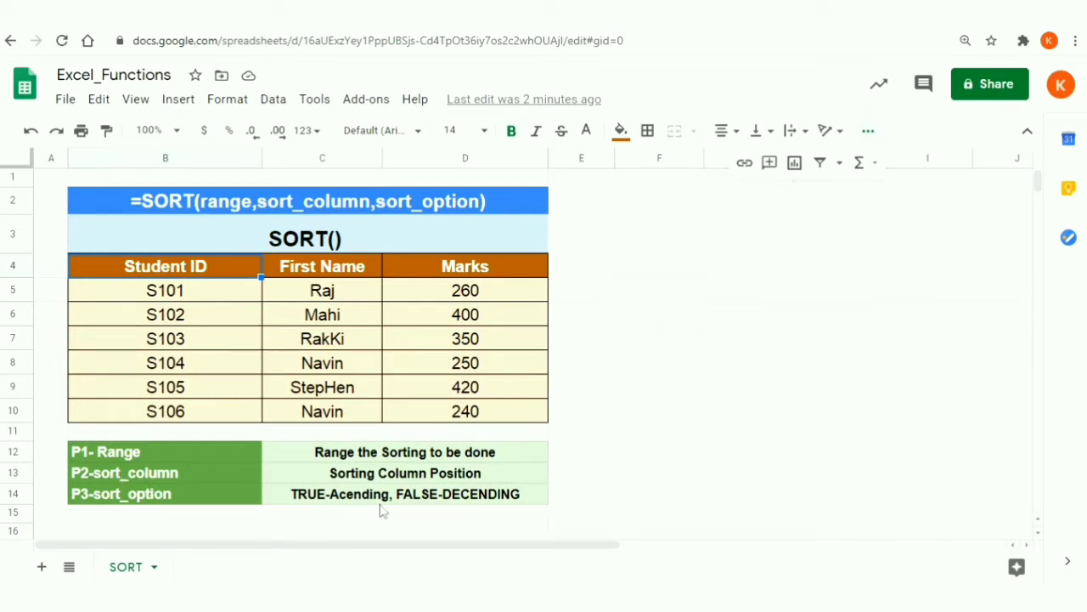
left_click(413, 475)
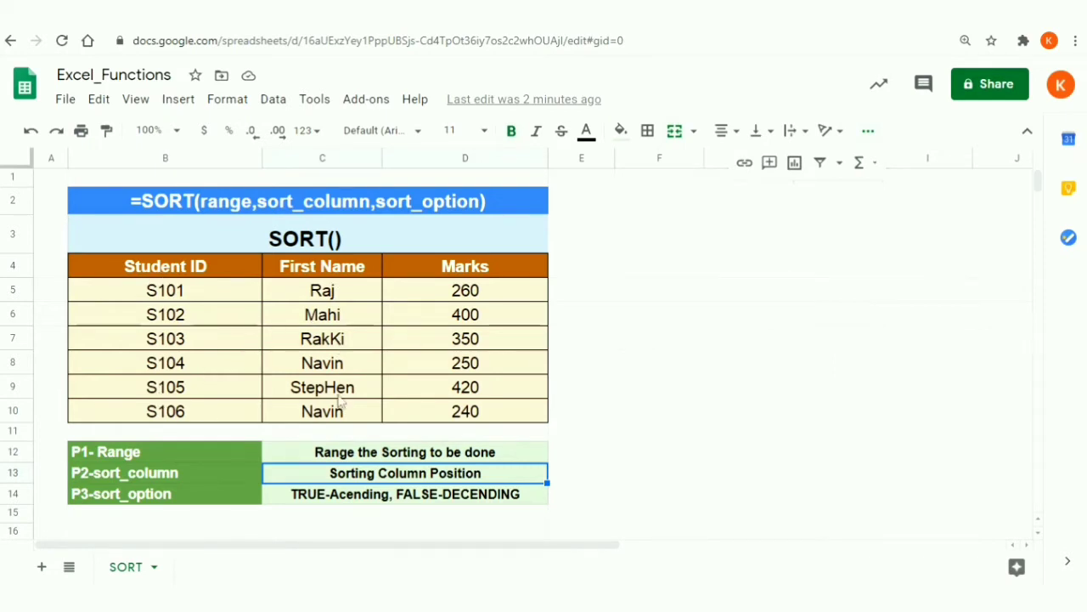
left_click(169, 503)
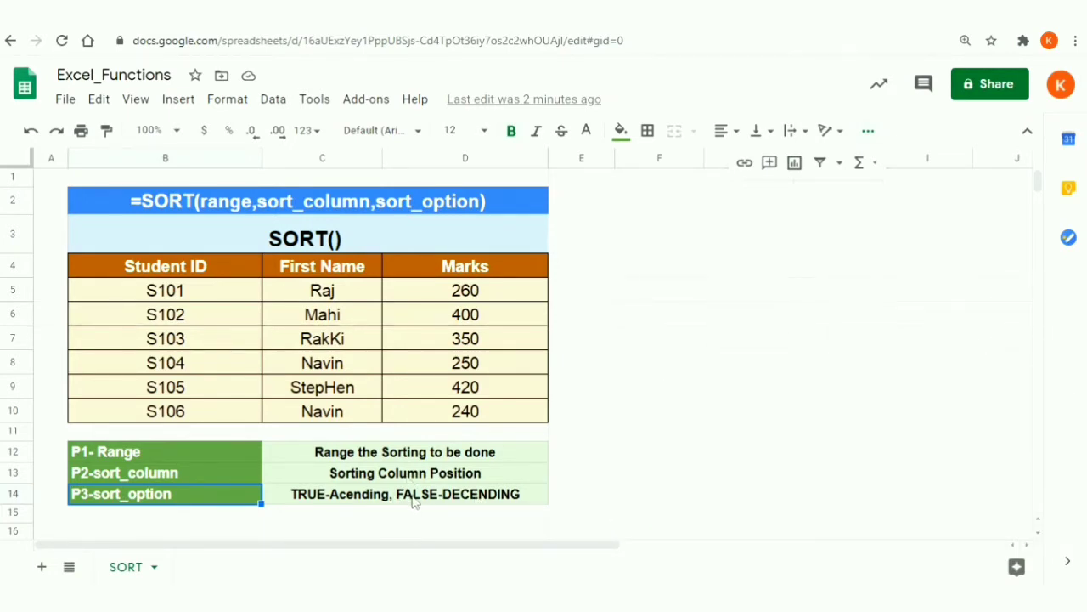
Enter =SORT(B5:D10,2,TRUE) in F4 to sort the students by first name.
left_click(667, 265)
type("=S")
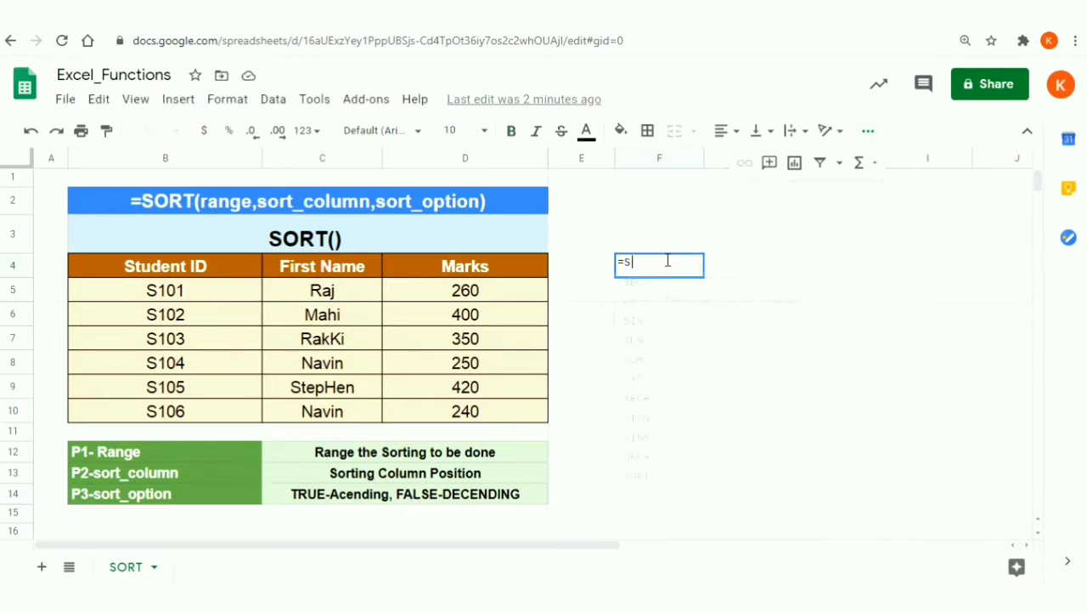
type("ORT(")
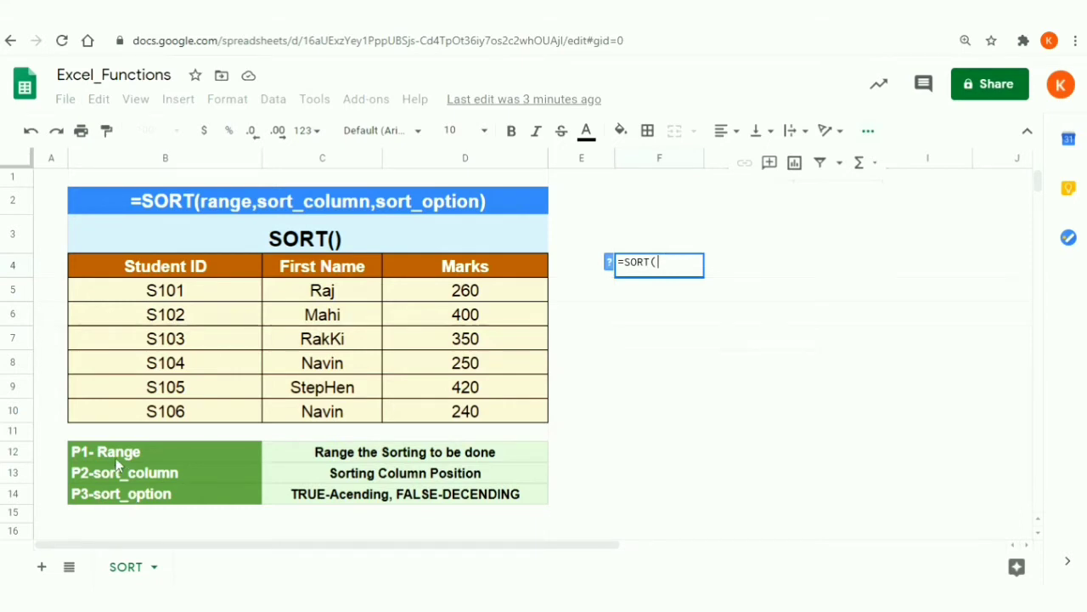
left_click(186, 293)
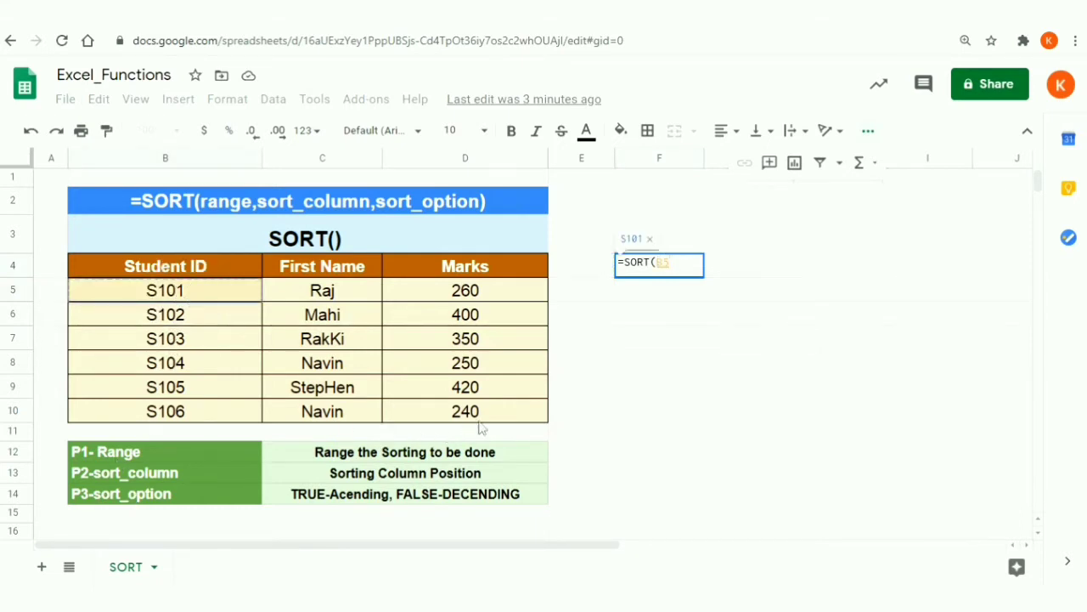
left_click_drag(185, 293, 480, 429)
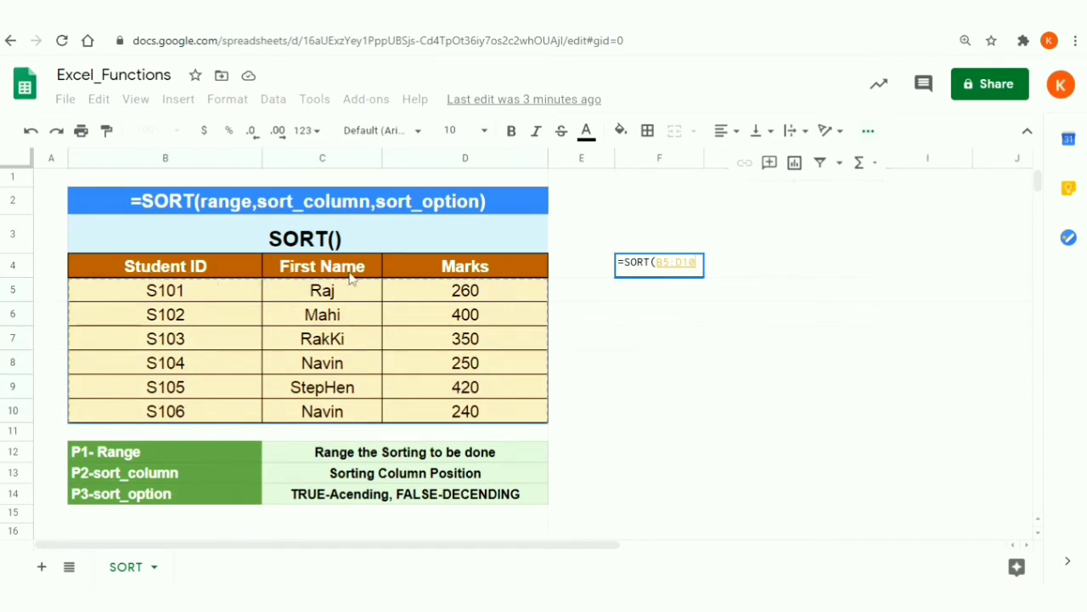
type(",")
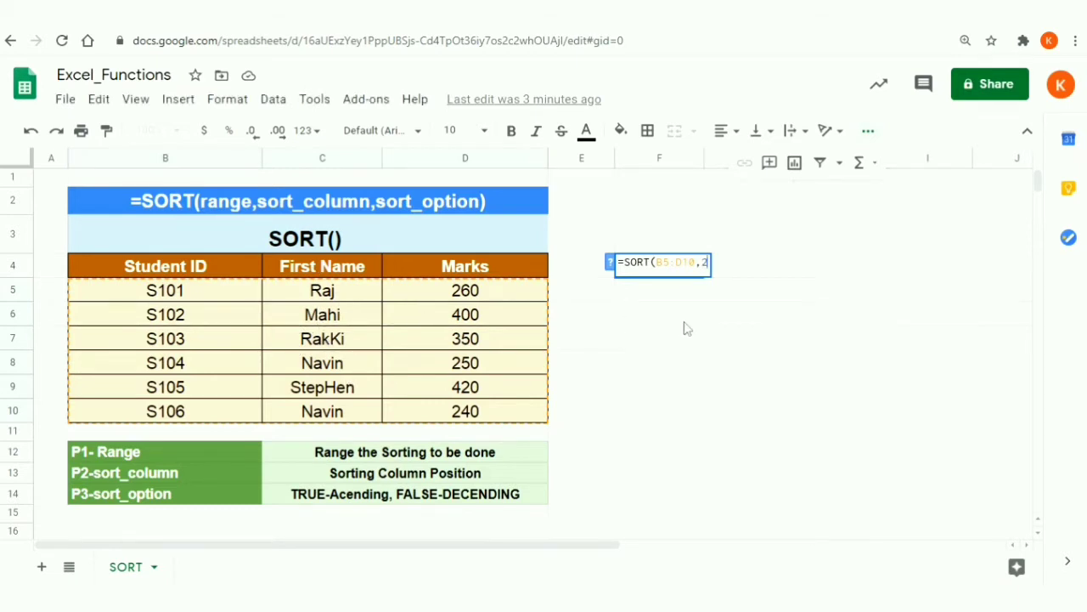
type("2,")
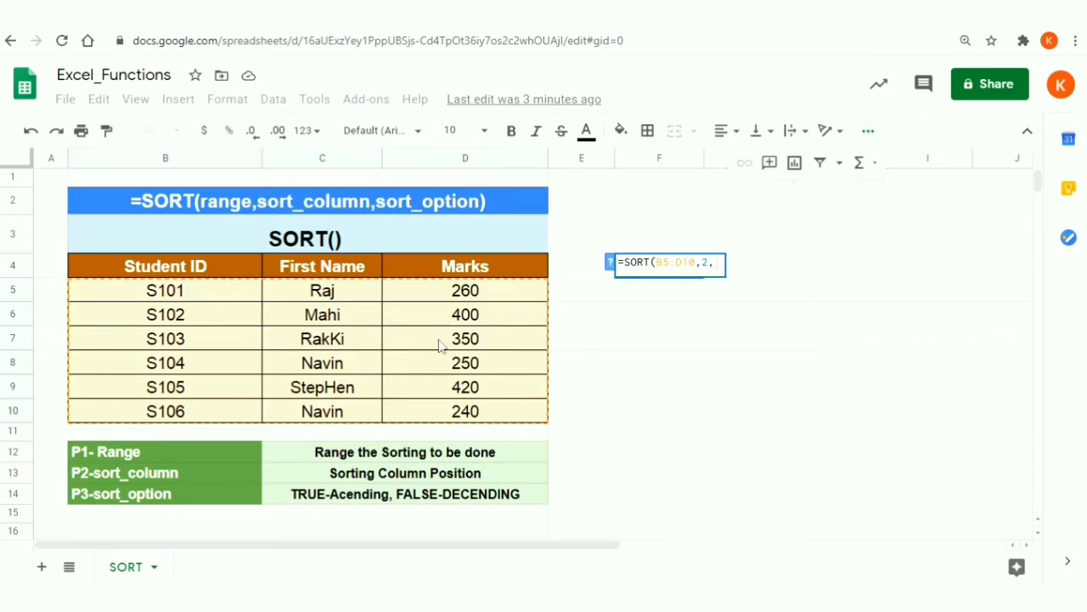
type("TRUE")
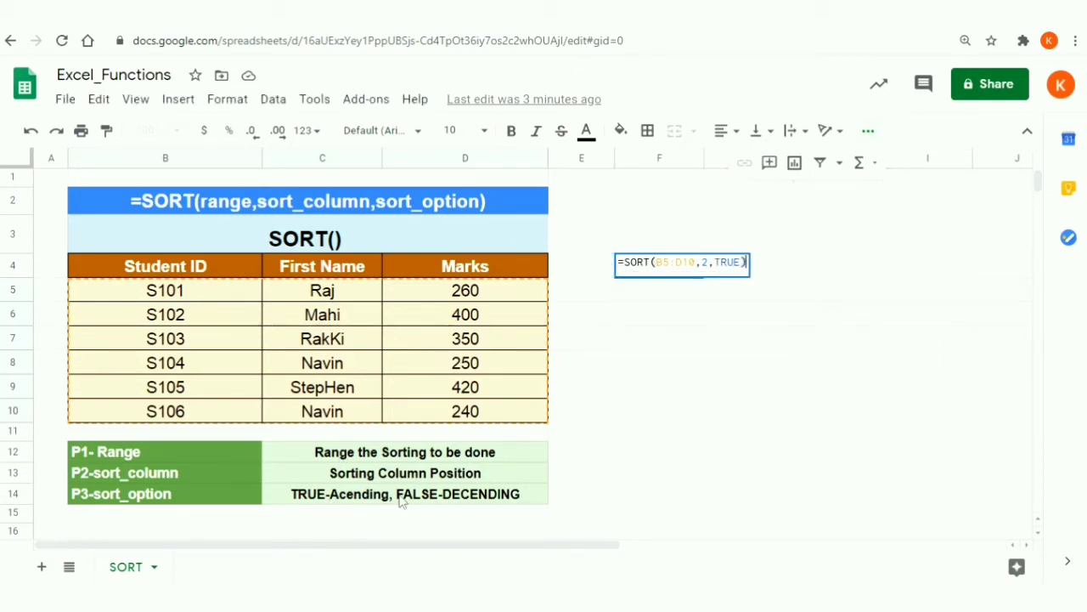
type(")")
key("Return")
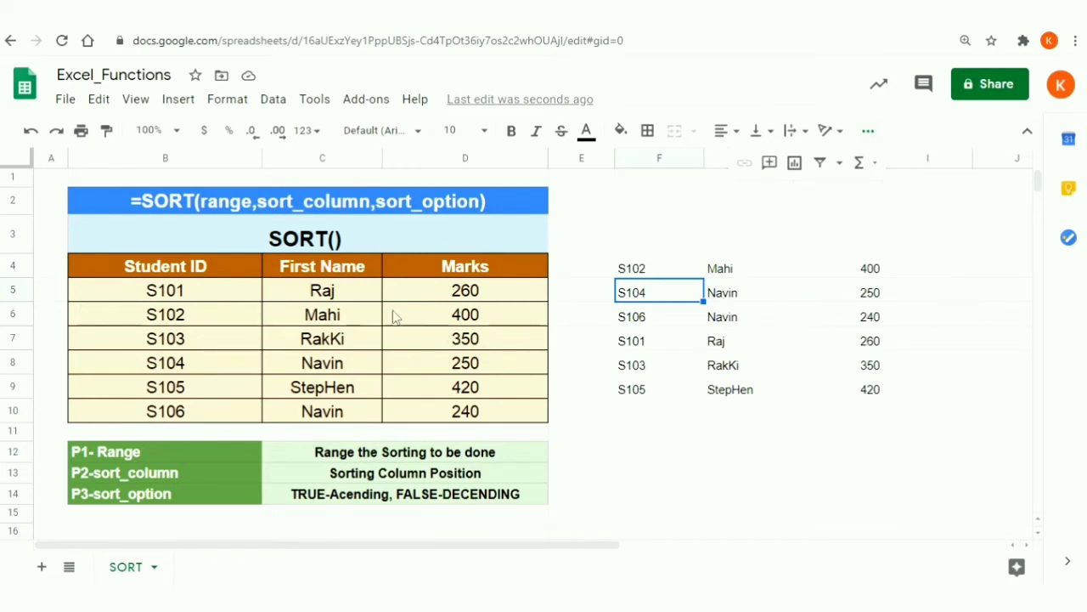
left_click(735, 269)
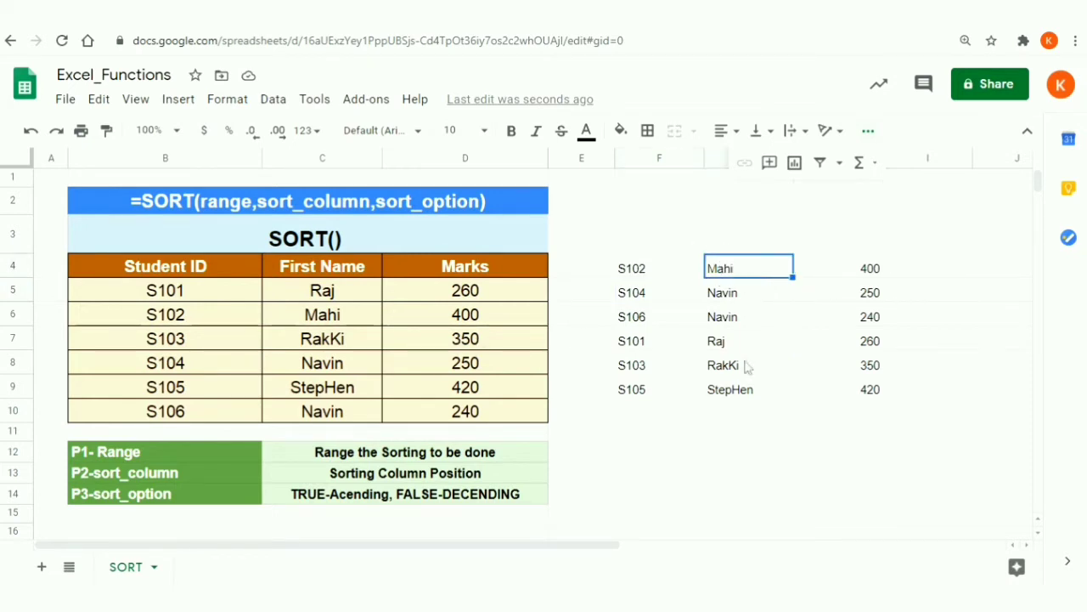
left_click(741, 389, "shift")
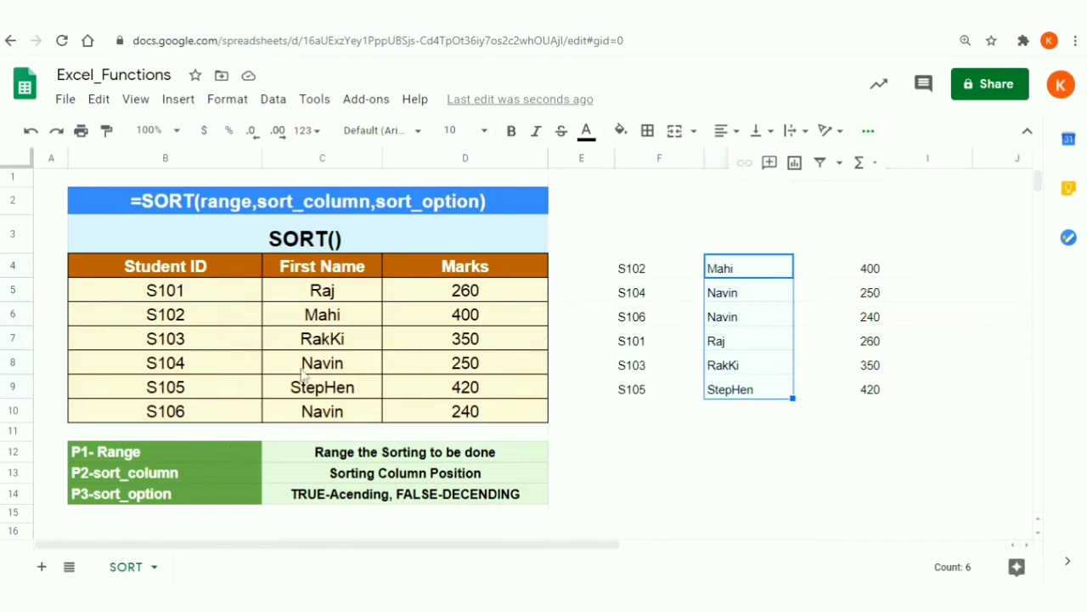
left_click(732, 268)
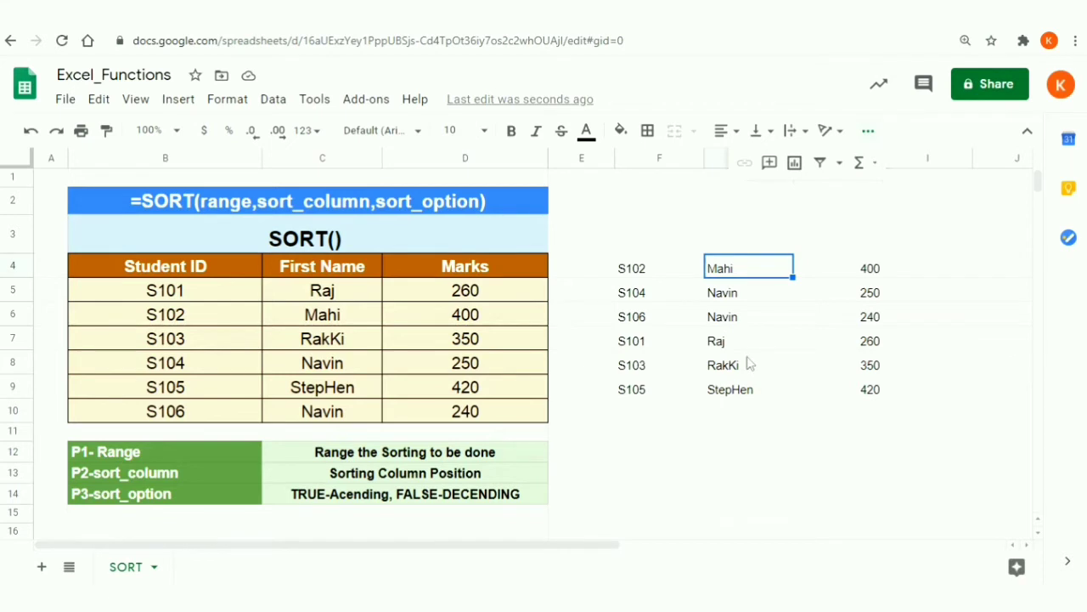
left_click(646, 270)
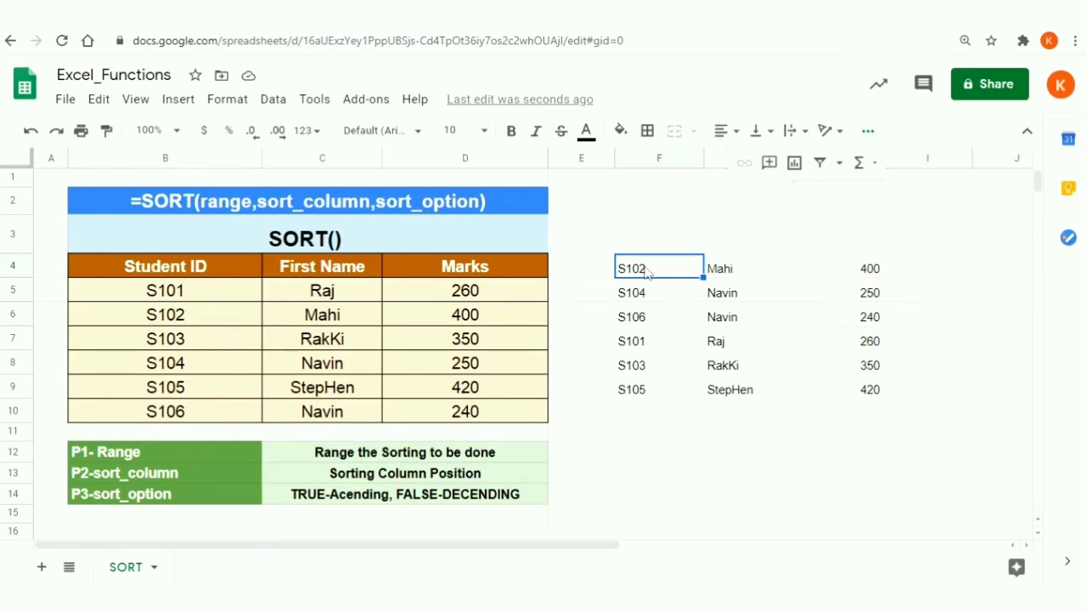
Replace F4's formula with =SORT(B5:D10,2,TRUE,3,TRUE), sorting by first name then marks.
key("Delete")
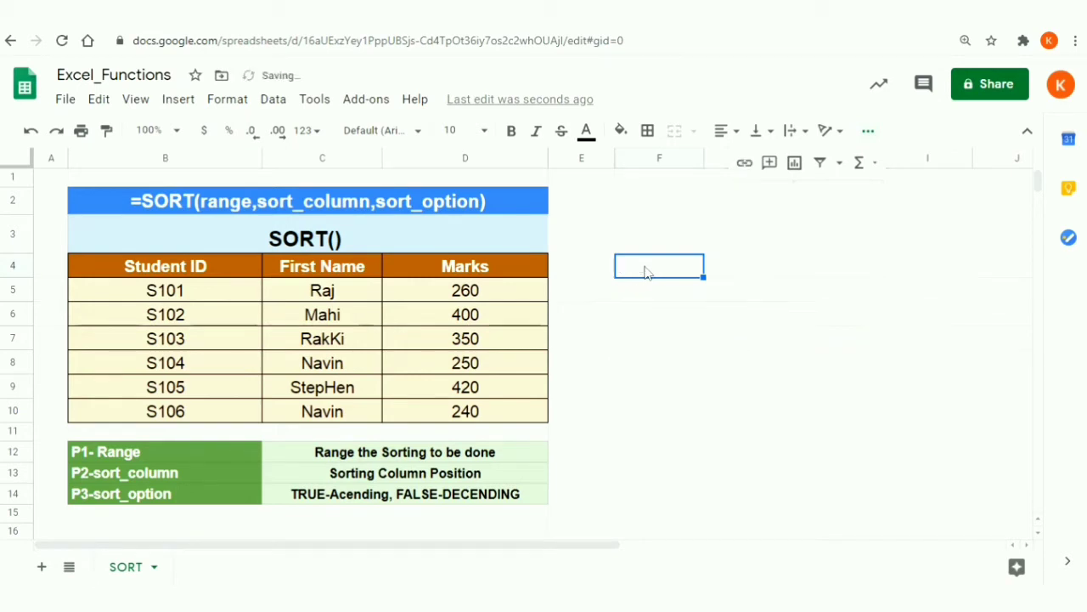
type("=SORT(")
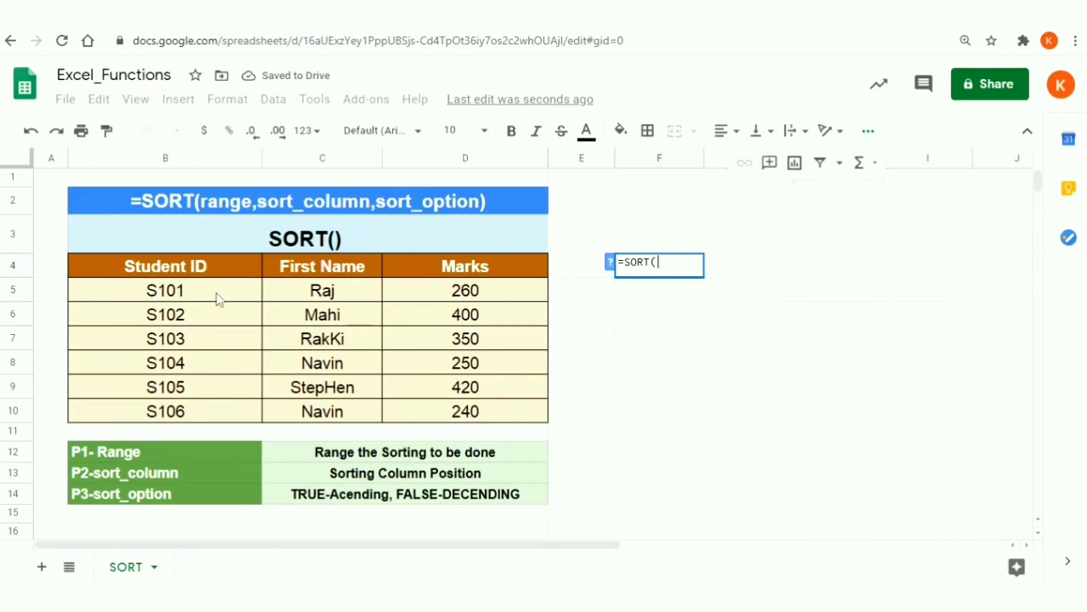
left_click_drag(217, 297, 522, 408)
type(",")
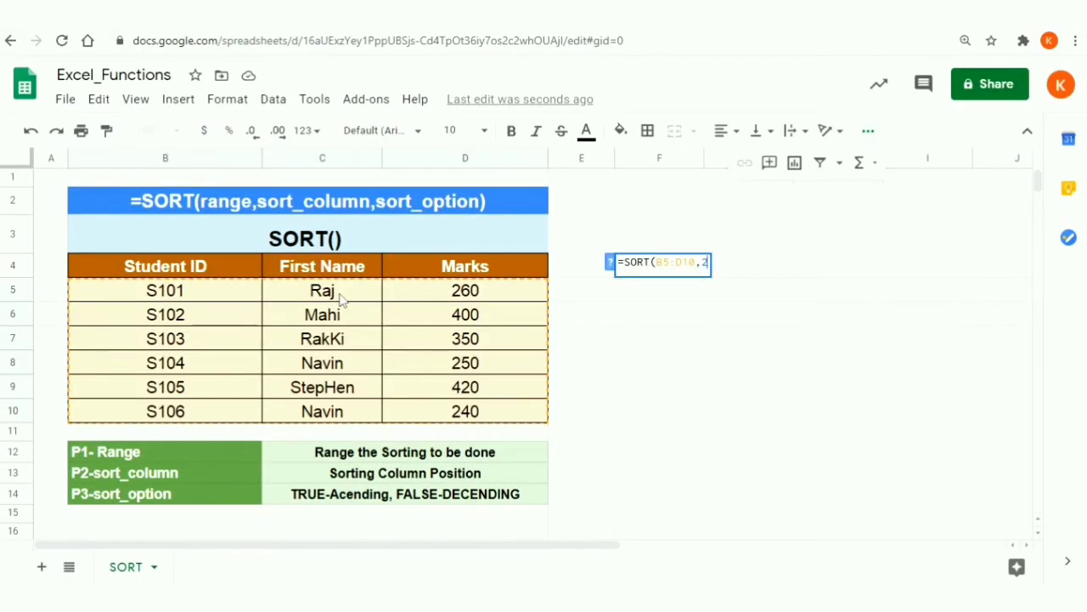
type("2,TRUE,")
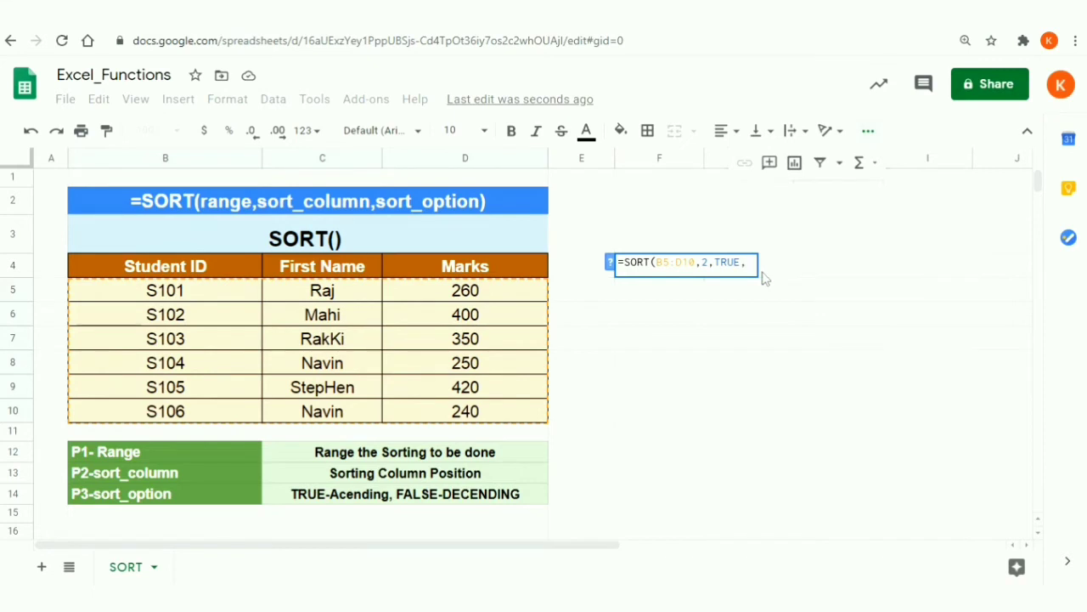
type("3")
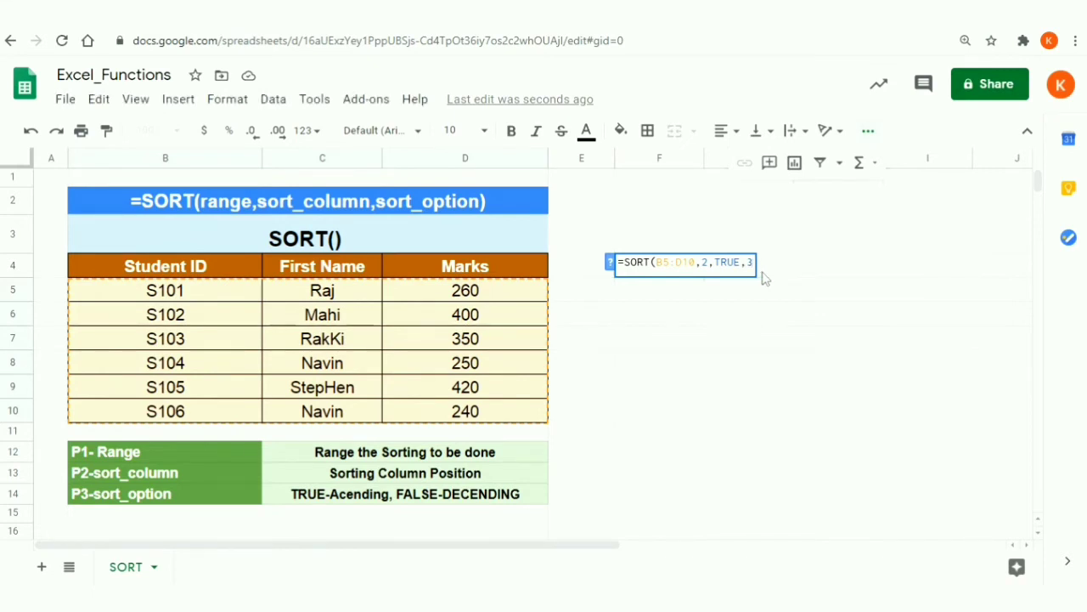
type(",")
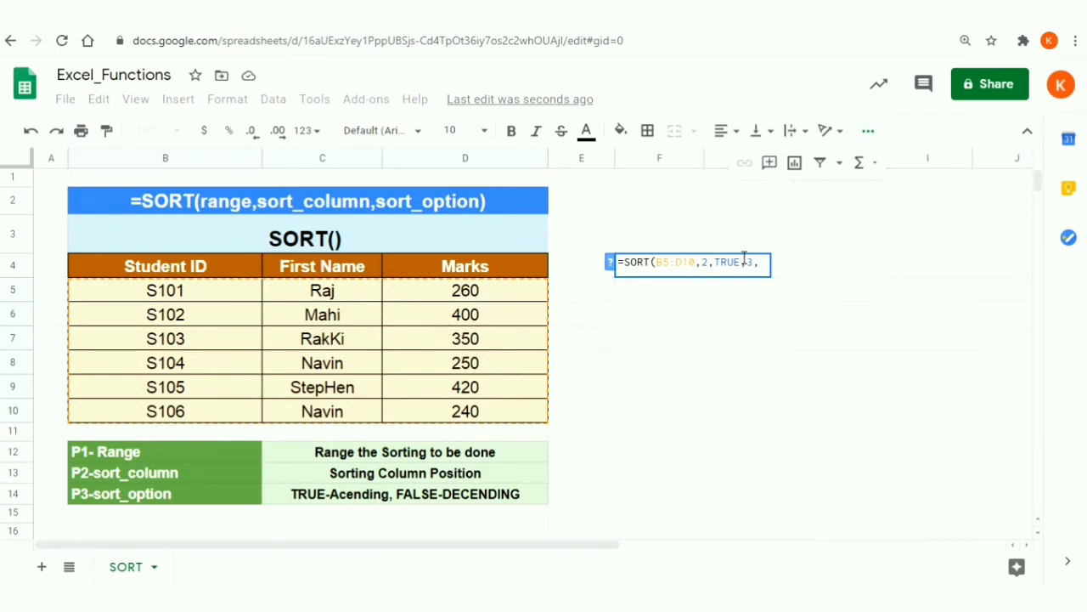
type("TRUE)")
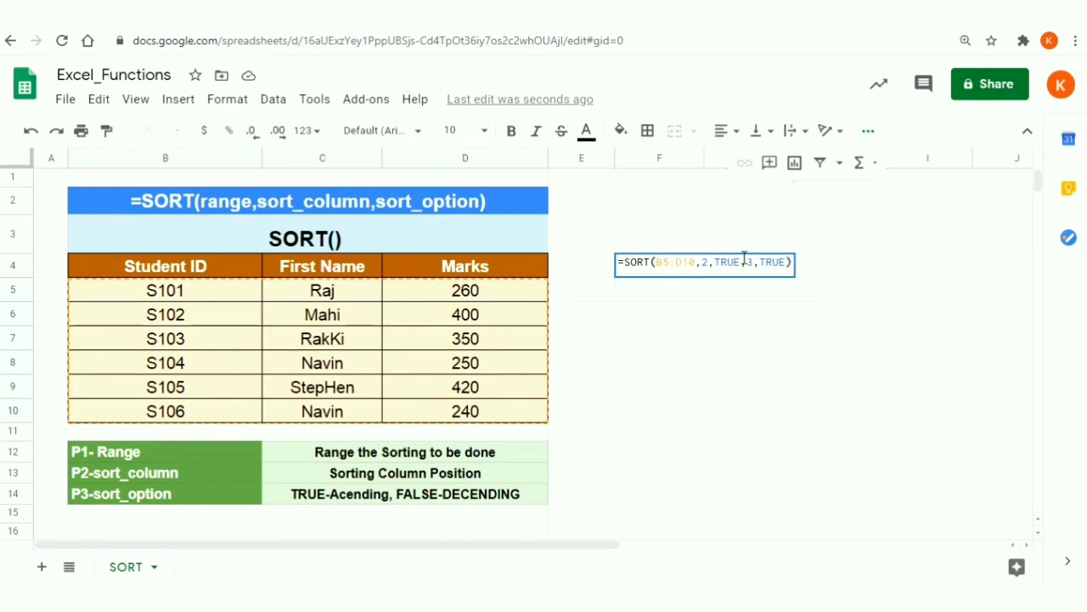
key("Return")
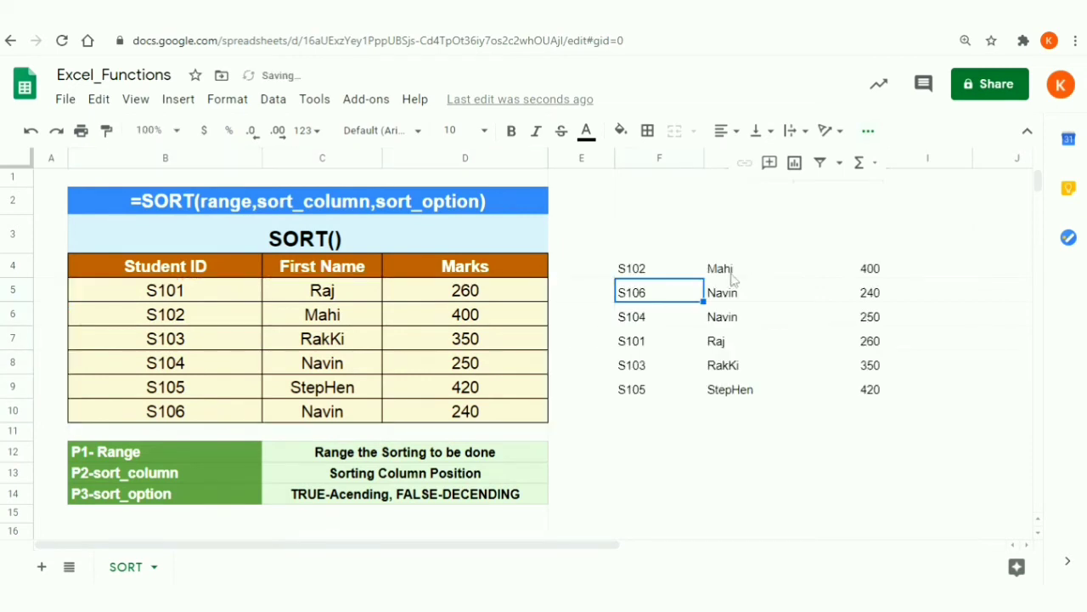
left_click(724, 268)
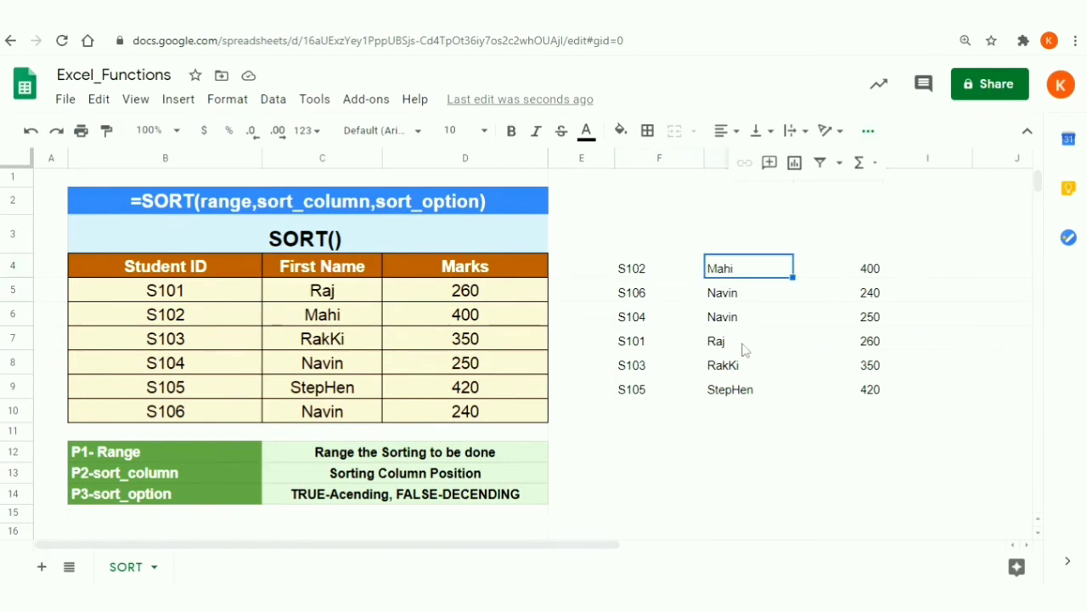
left_click_drag(736, 297, 735, 321)
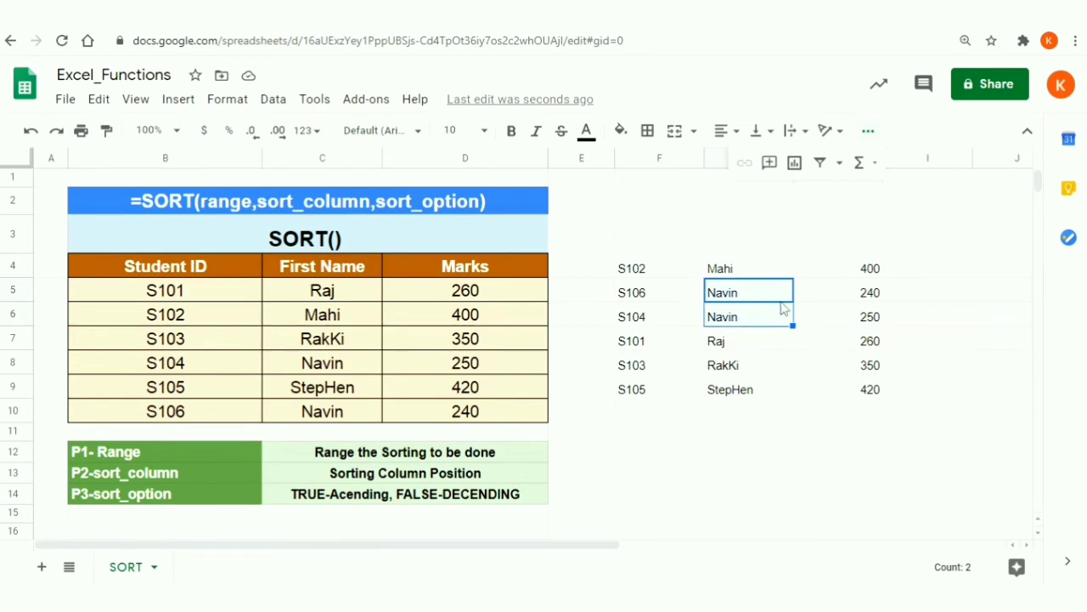
left_click(858, 297)
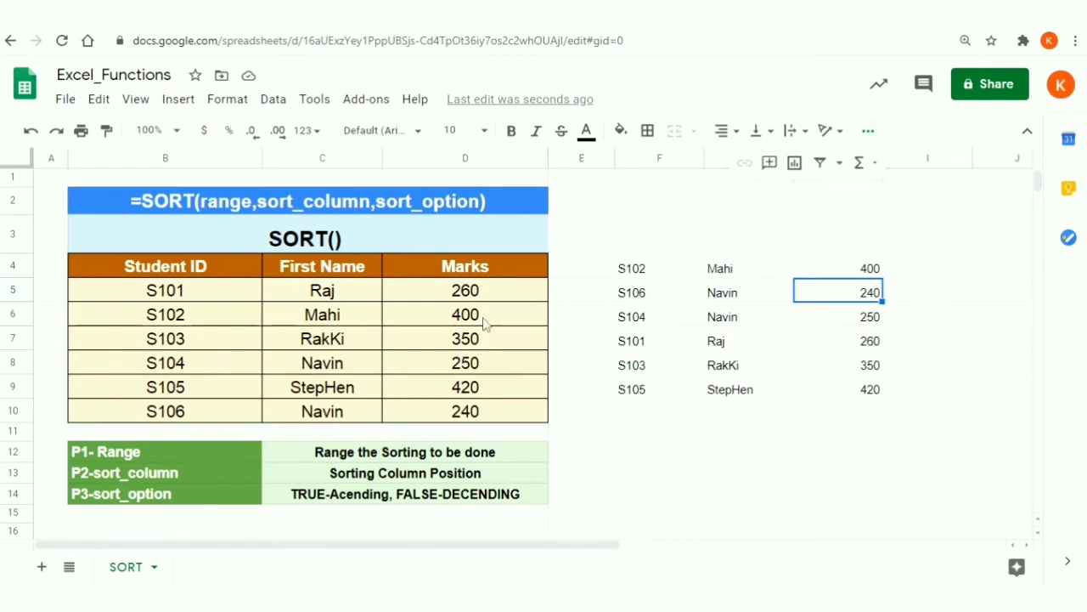
left_click(852, 317, "shift")
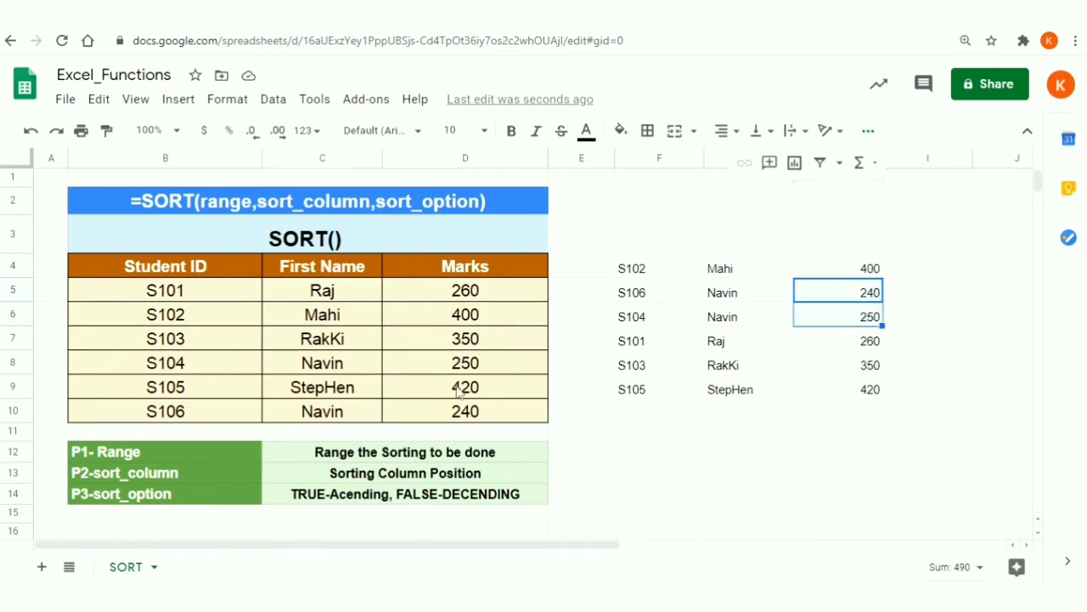
left_click(327, 364)
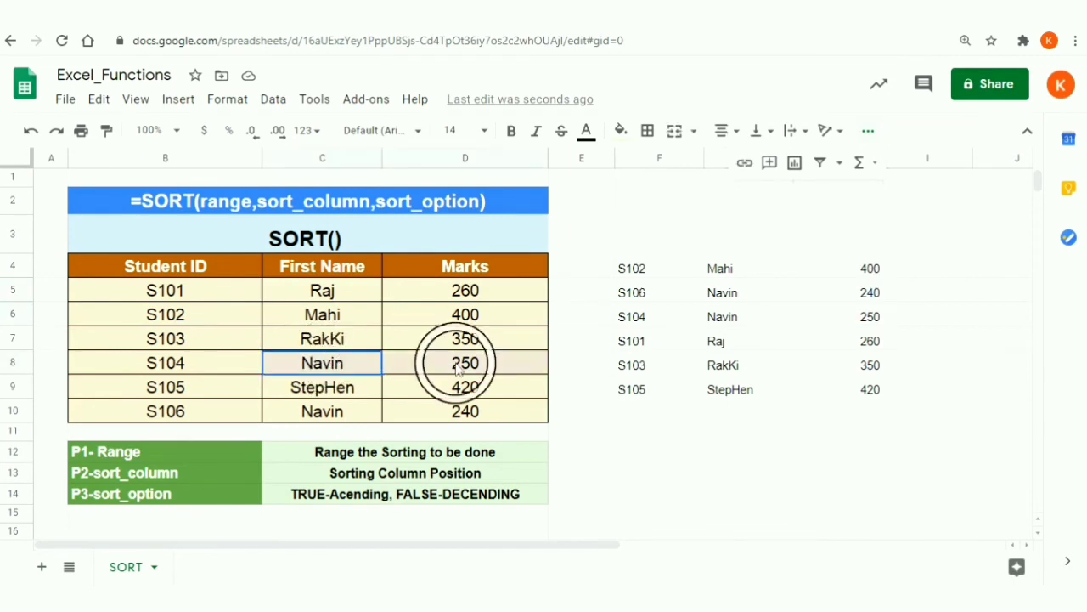
left_click(457, 365, "shift")
left_click(341, 416, "ctrl")
left_click(459, 414, "ctrl+shift")
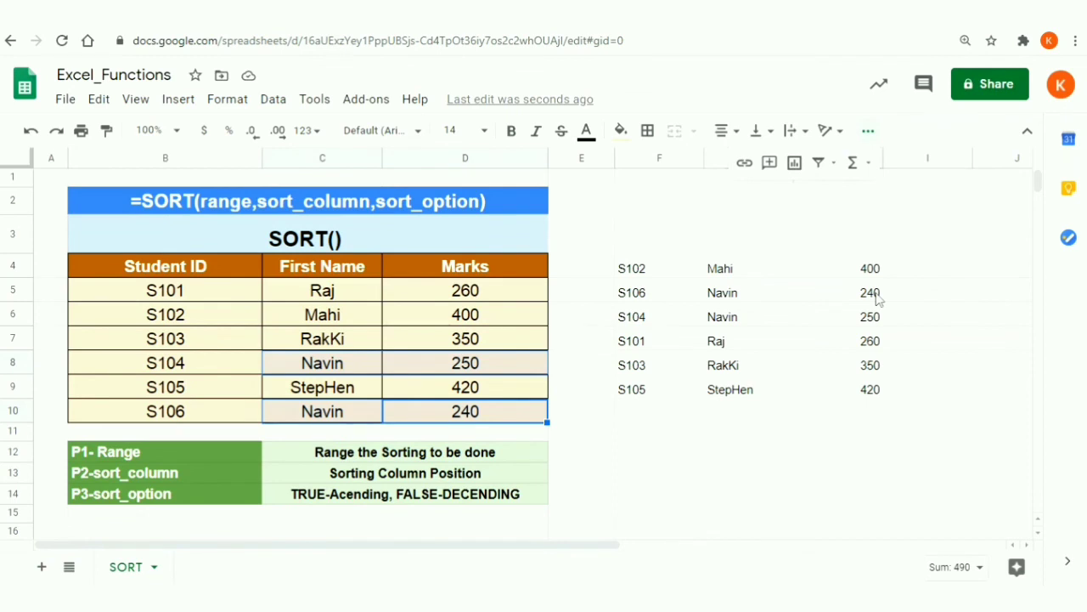
Shorten F4 to =SORT(B5:D10,2,TRUE) and check the Navin rows now show 250 before 240.
left_click(645, 272)
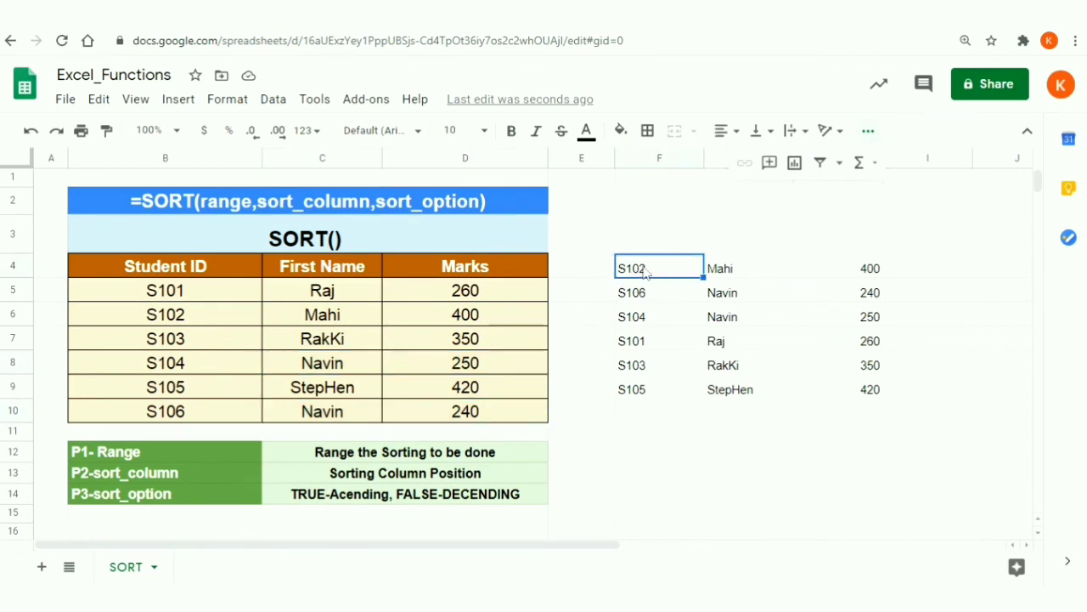
double_click(645, 270)
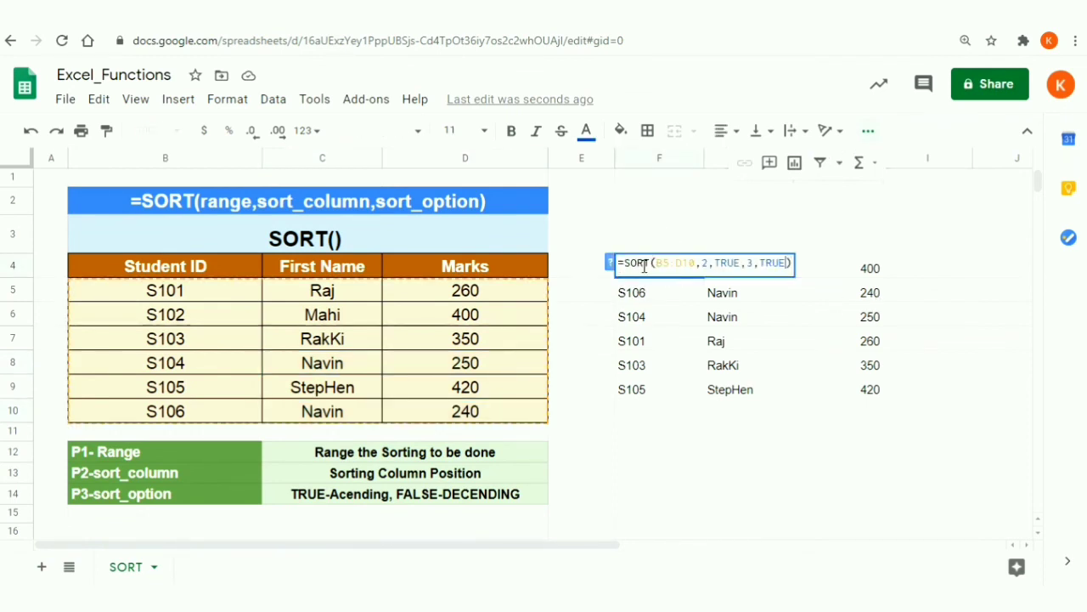
key("shift+Left")
key("shift+Left")
key("shift+Left")
key("shift+Left")
key("shift+Left")
key("shift+Left")
key("shift+Left")
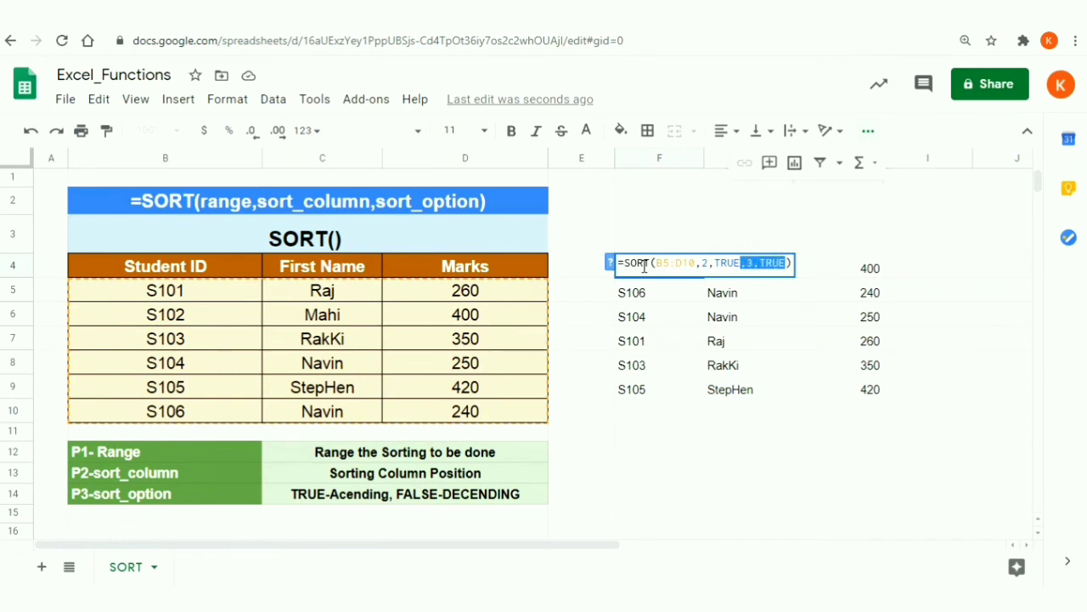
key("BackSpace")
key("Return")
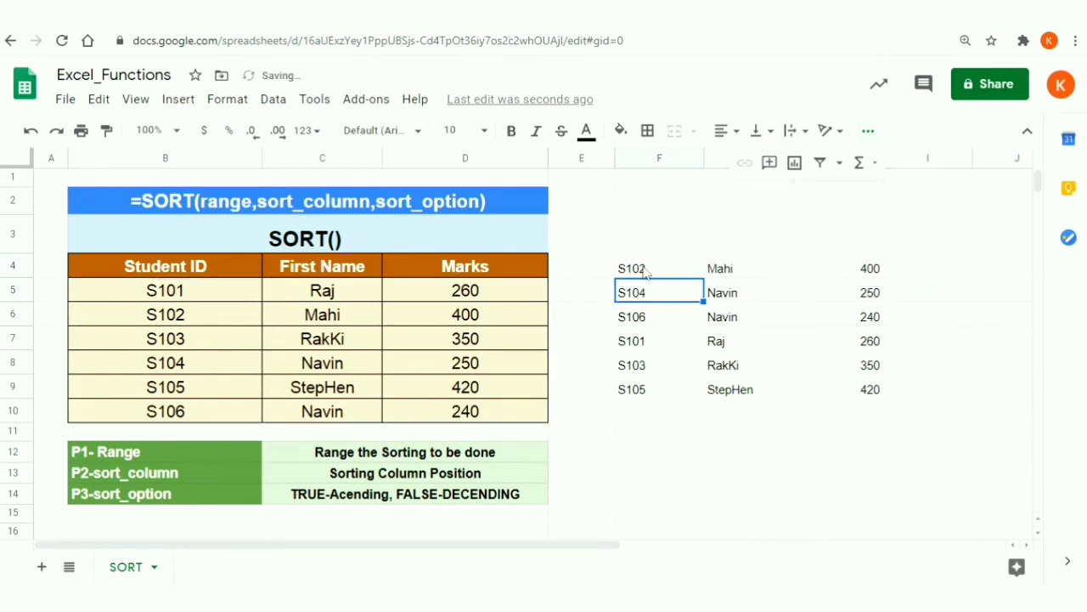
left_click(856, 294)
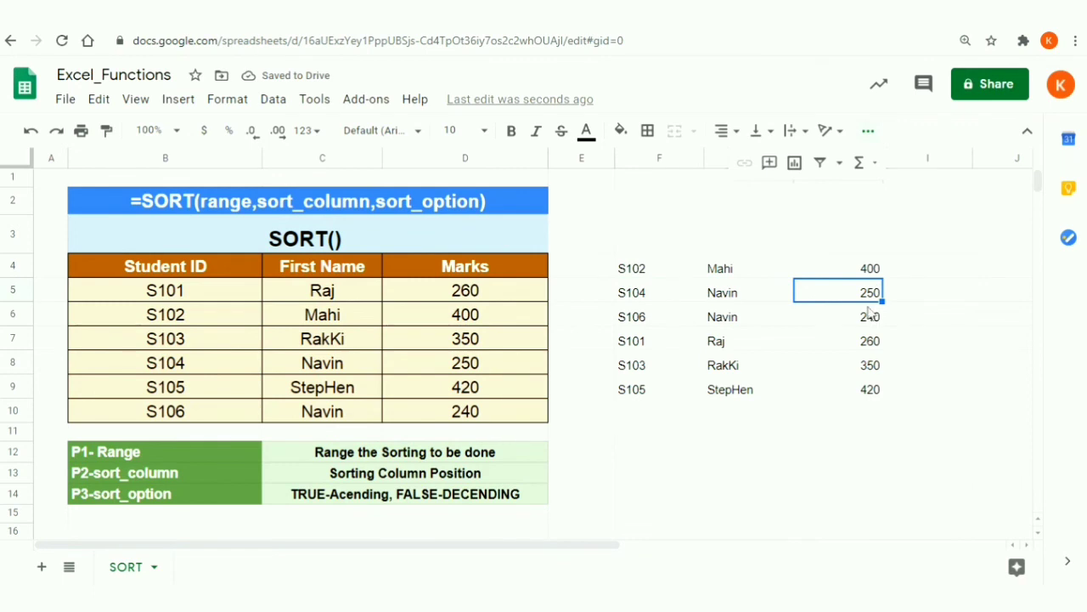